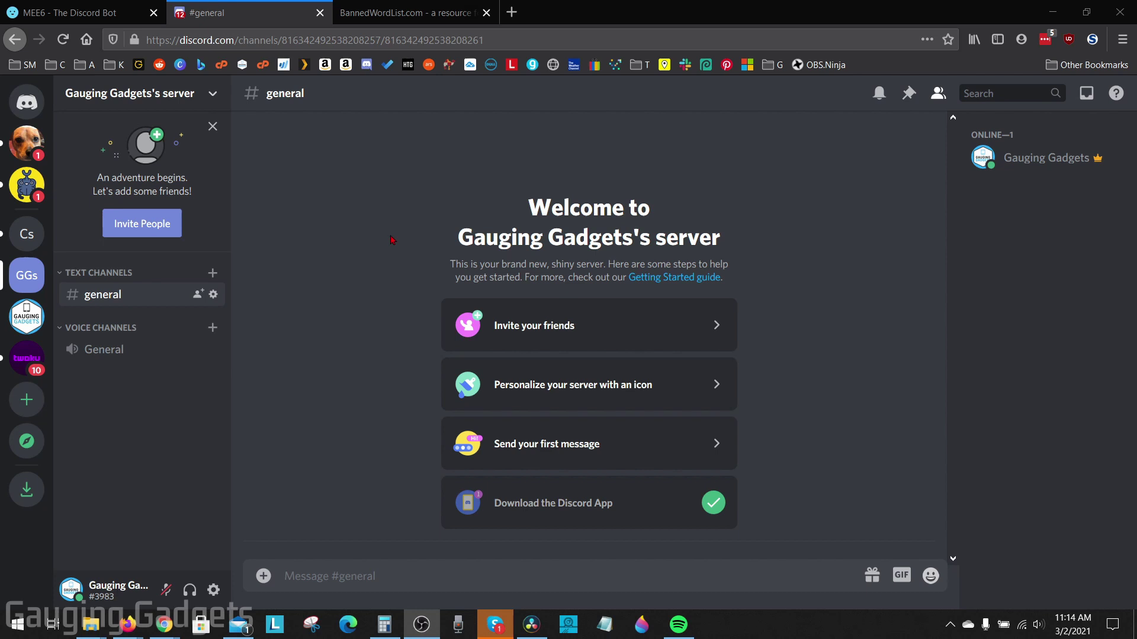
left_click(86, 13)
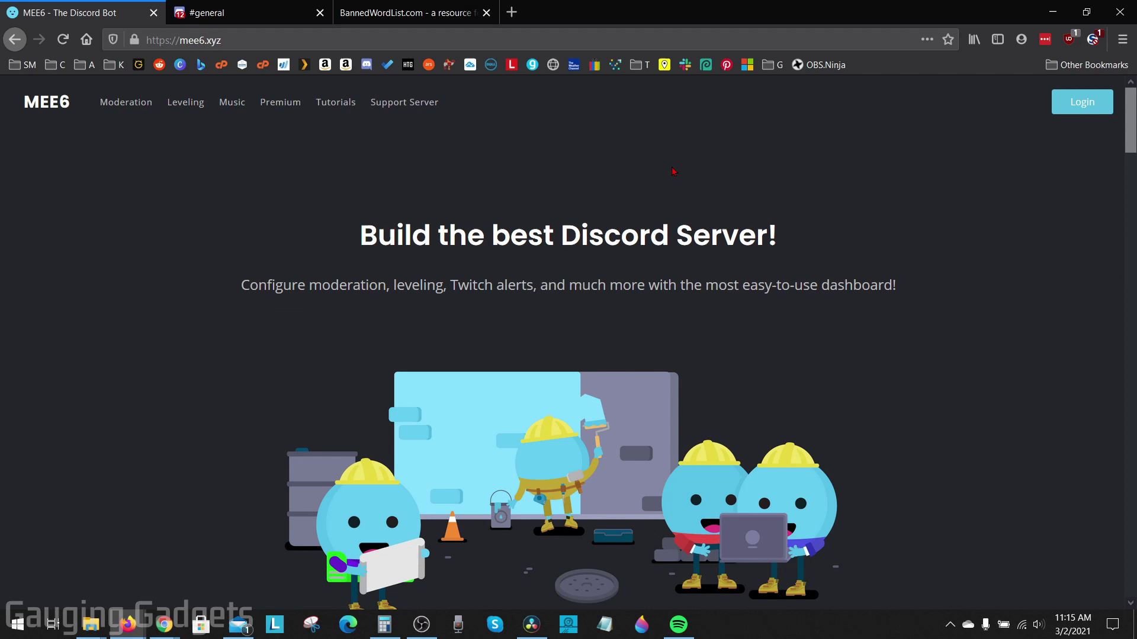
Log in to mee6.xyz with Discord and authorize MEE6's access to the account.
left_click(1079, 110)
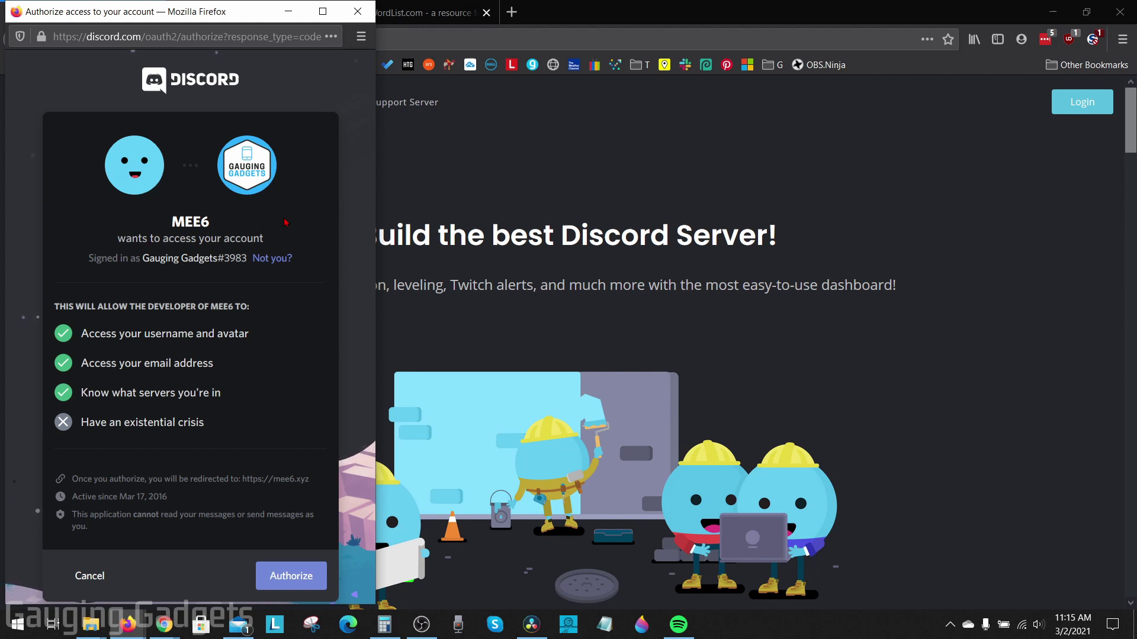
scroll(79, 407, "down", 1)
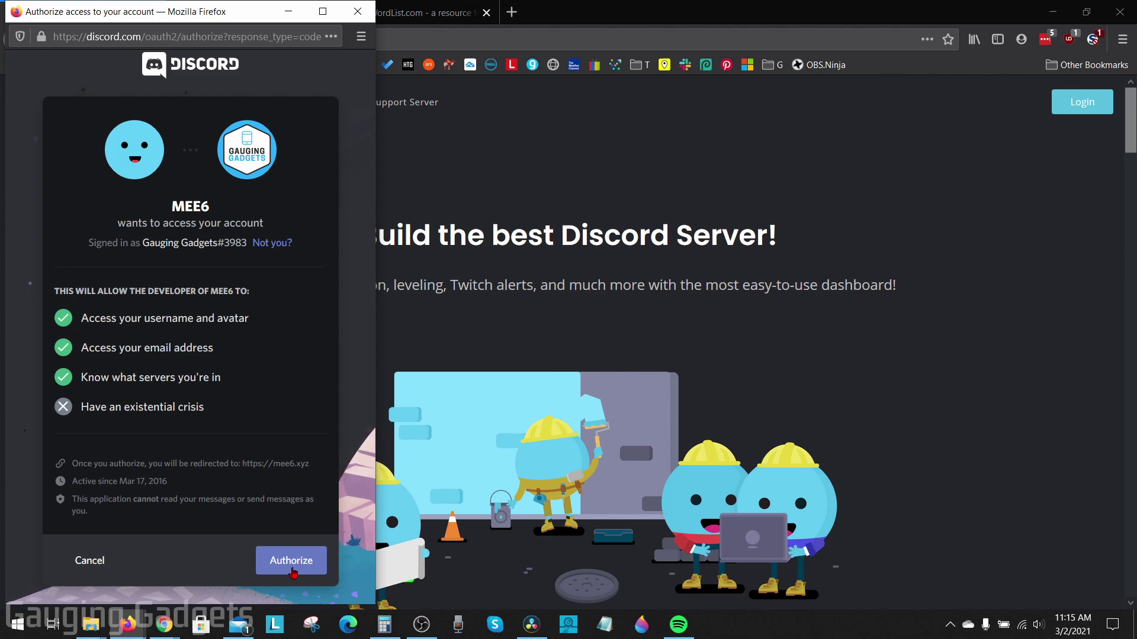
left_click(292, 570)
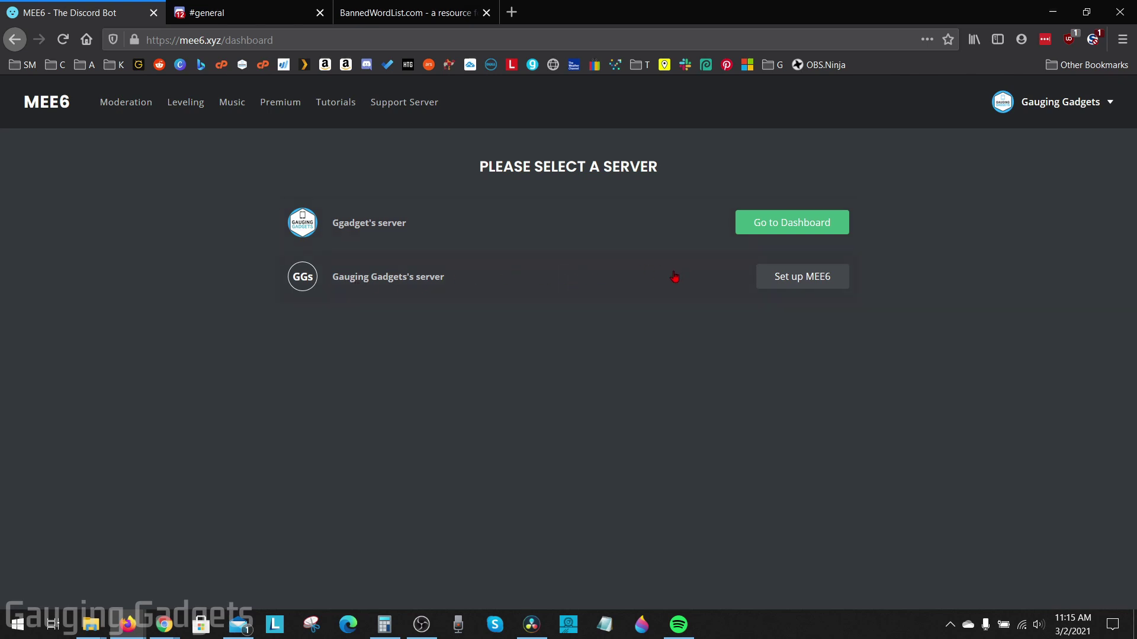
left_click(798, 279)
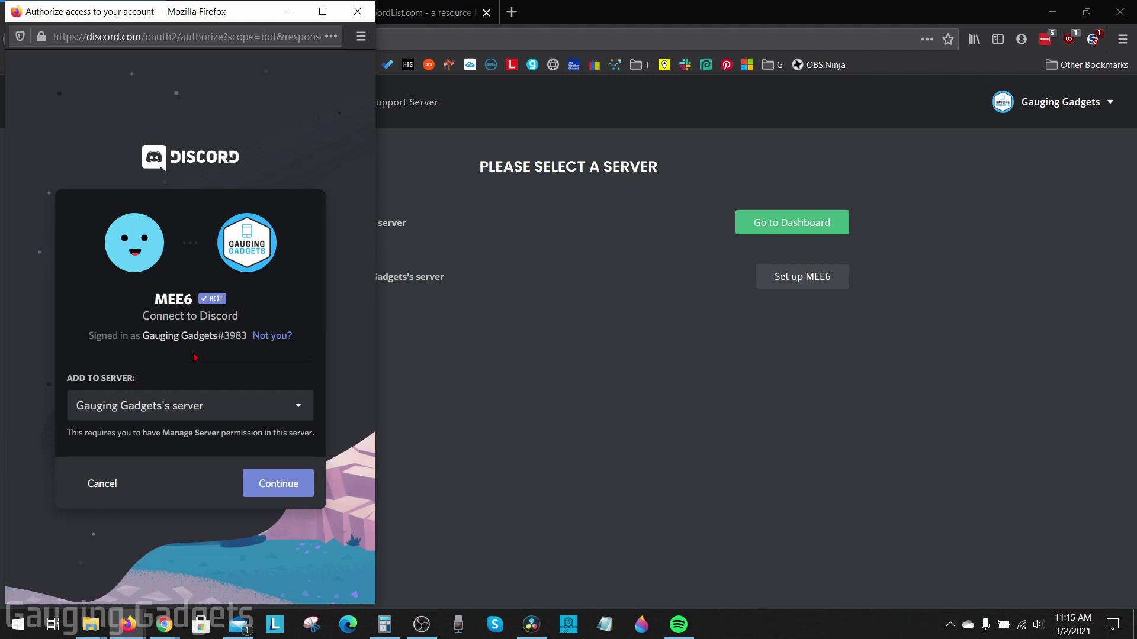
left_click(215, 408)
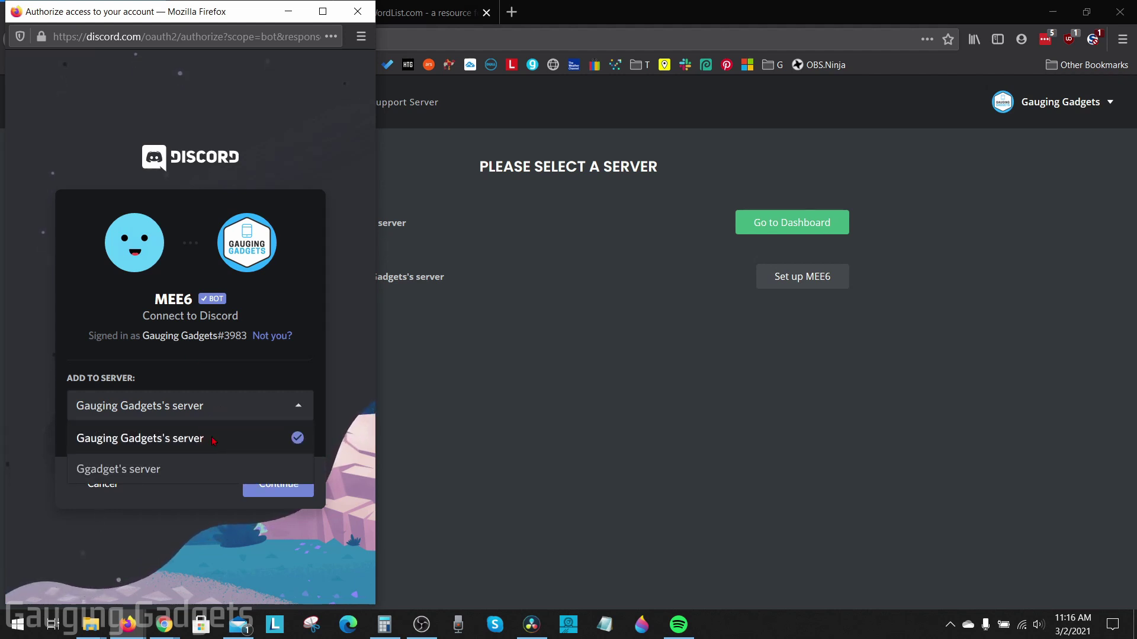
left_click(214, 441)
left_click(281, 492)
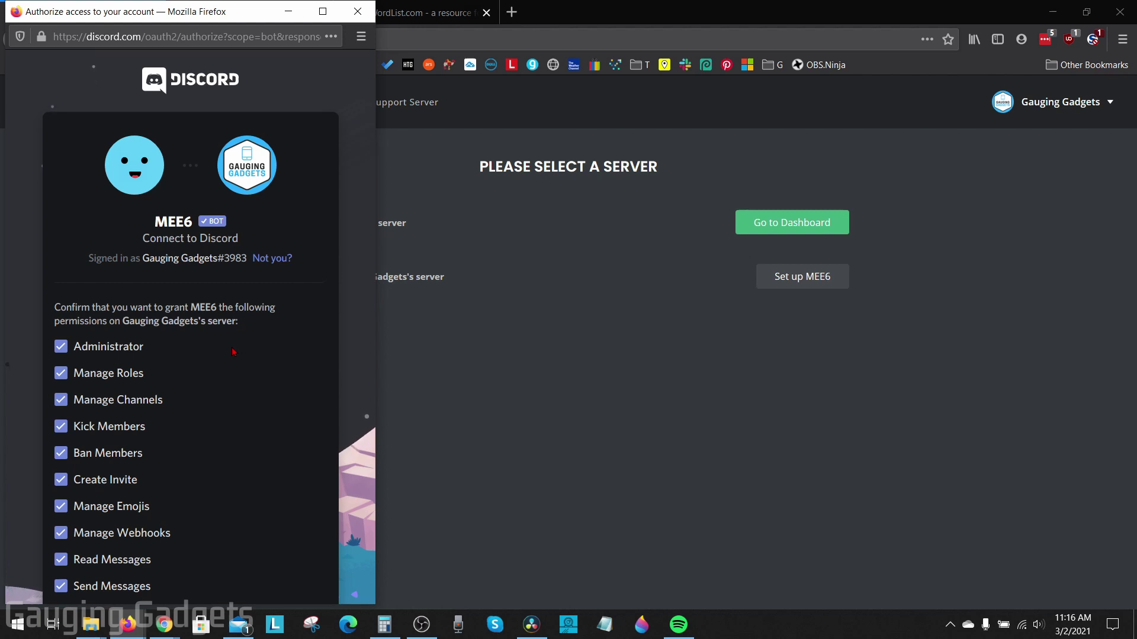
scroll(234, 351, "down", 5)
scroll(231, 359, "up", 5)
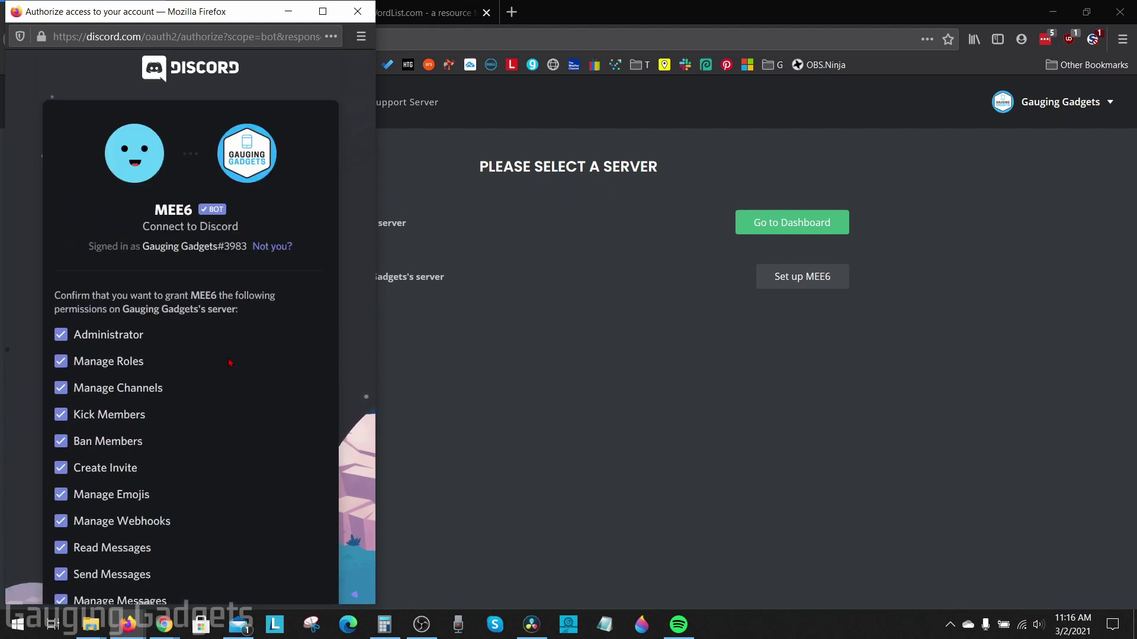
scroll(230, 362, "down", 8)
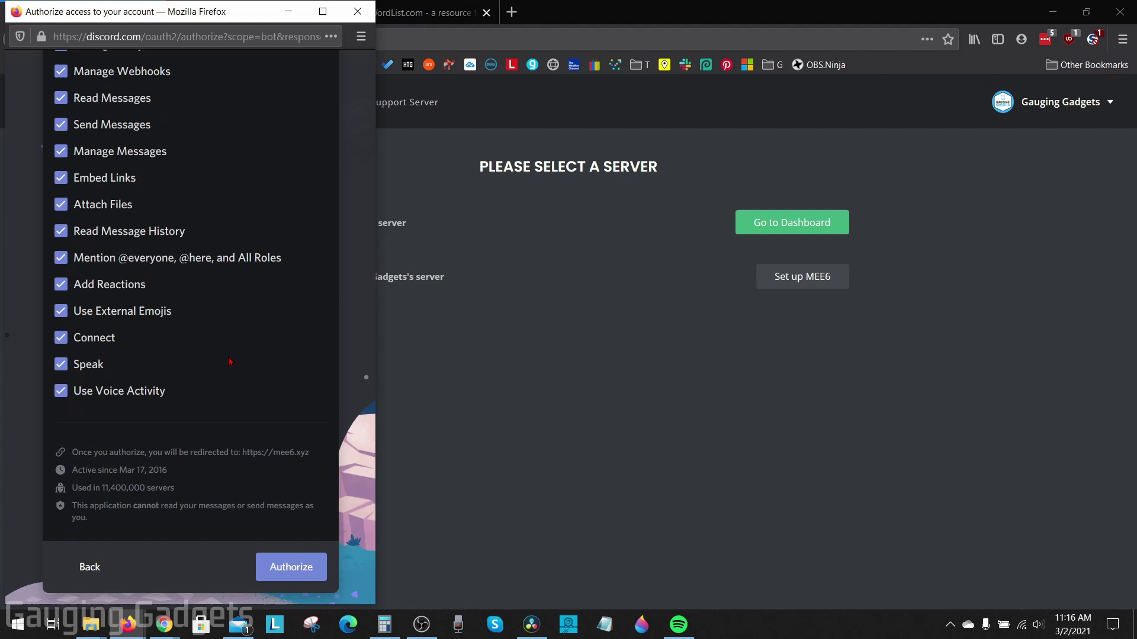
scroll(230, 362, "down", 1)
left_click(299, 569)
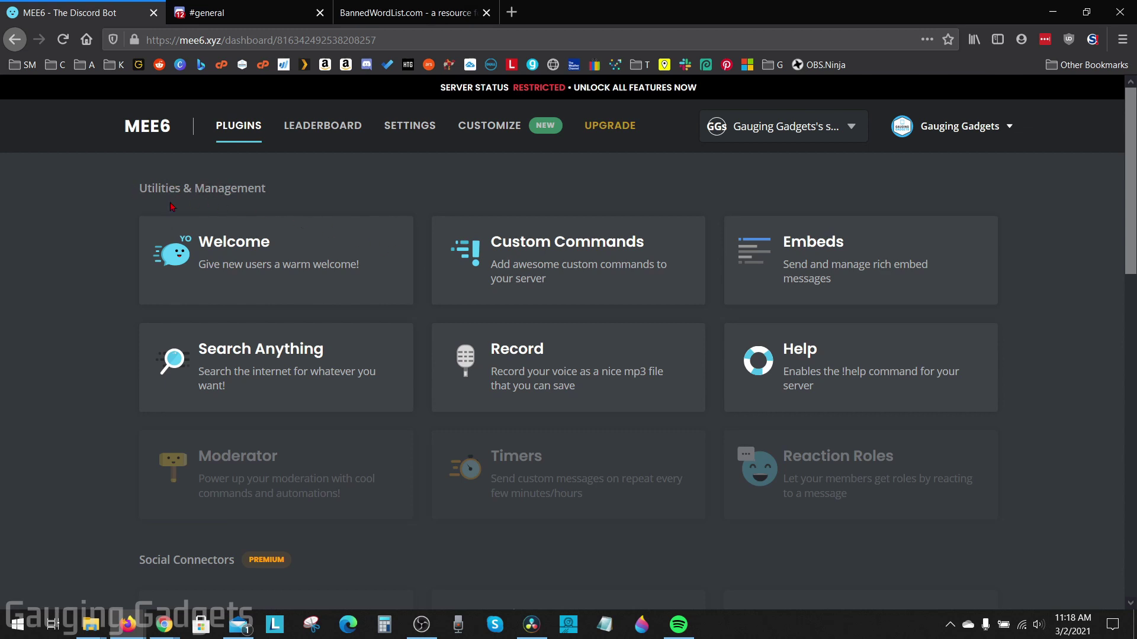
Enable the Moderator plugin and scroll down to its Auto-Moderator checks like Bad Words.
left_click(240, 471)
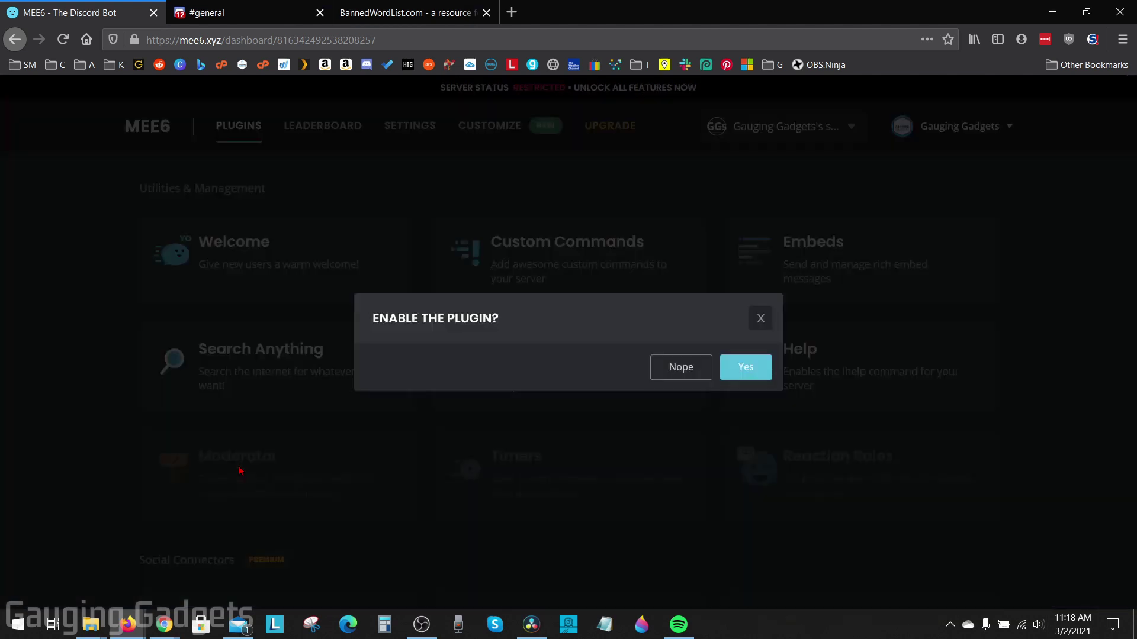
left_click(744, 368)
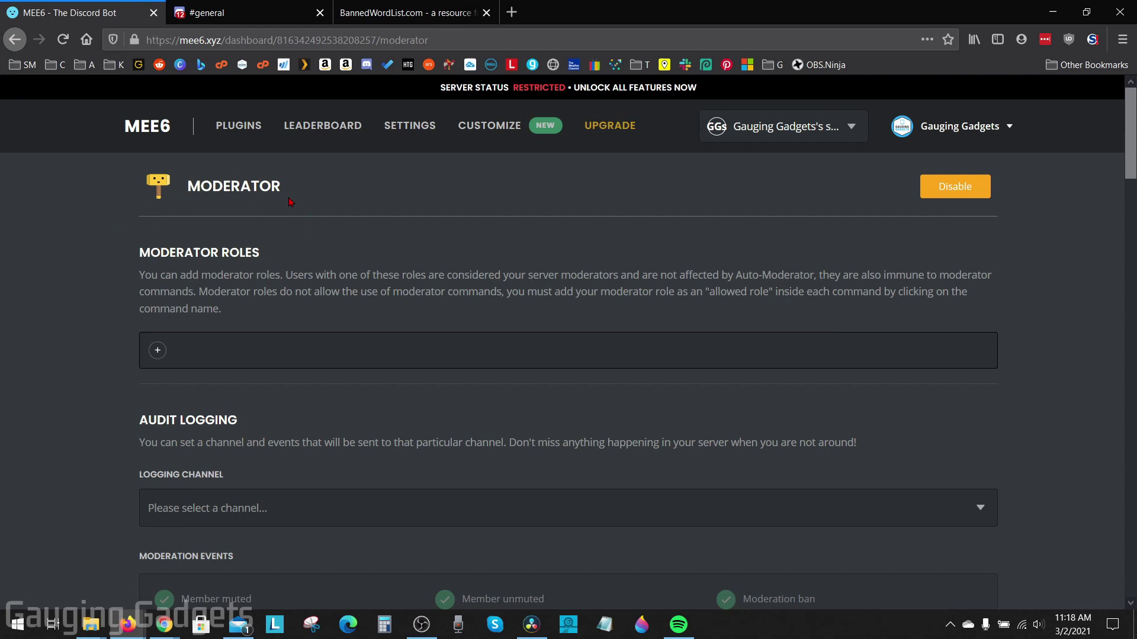
scroll(114, 357, "down", 15)
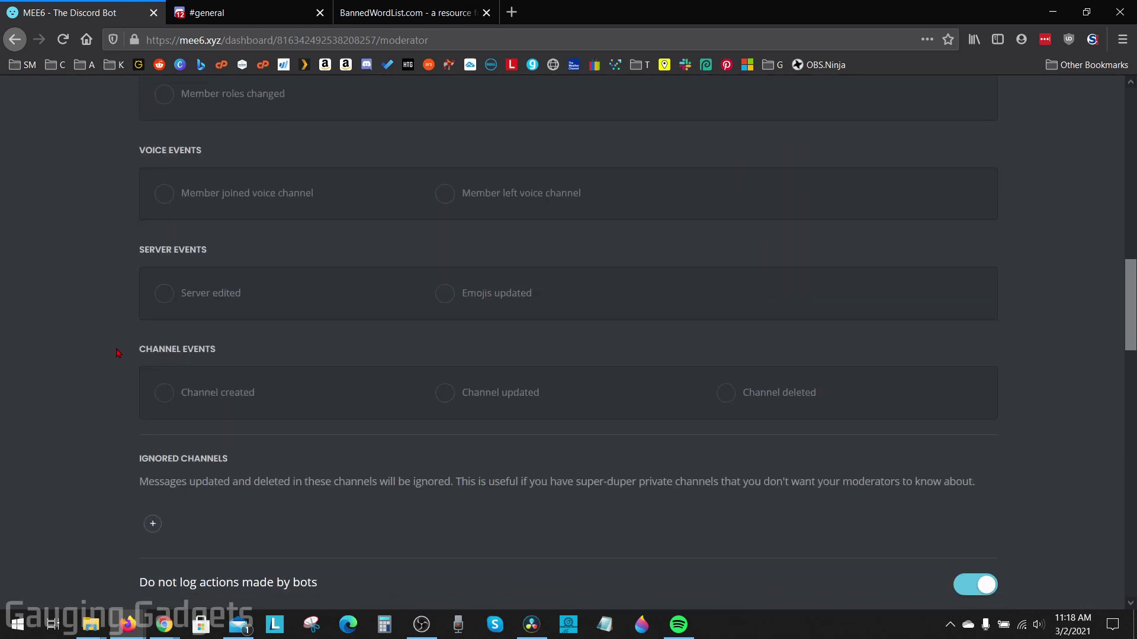
scroll(119, 354, "down", 5)
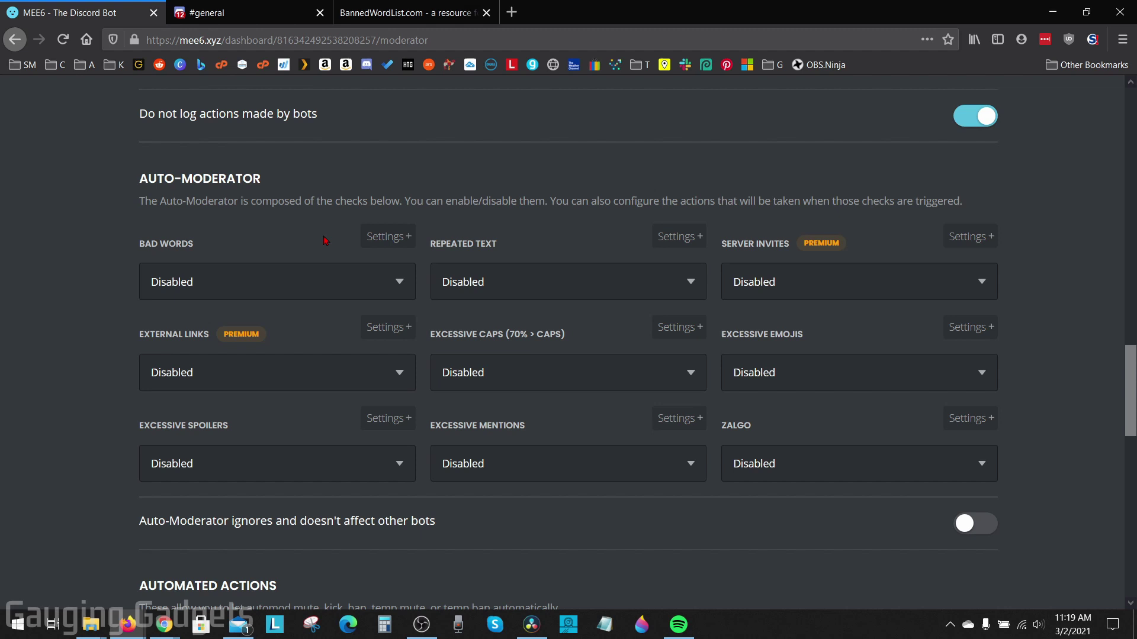
Add 'test' to the Bad Words list, then switch to the BannedWordList.com tab.
left_click(385, 238)
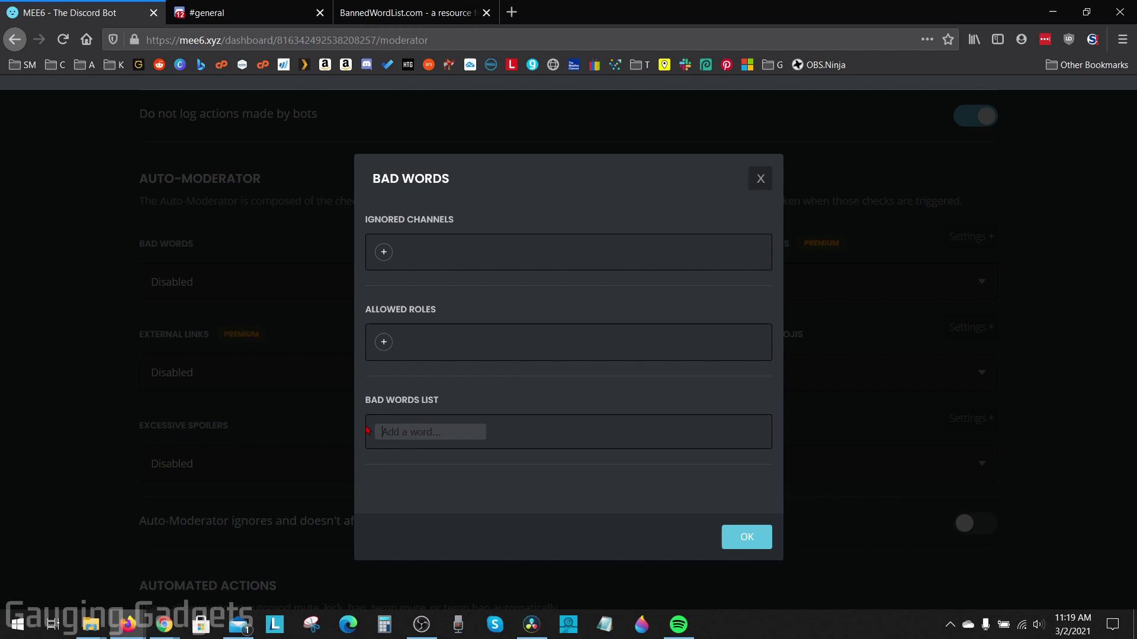
type("test")
key("Return")
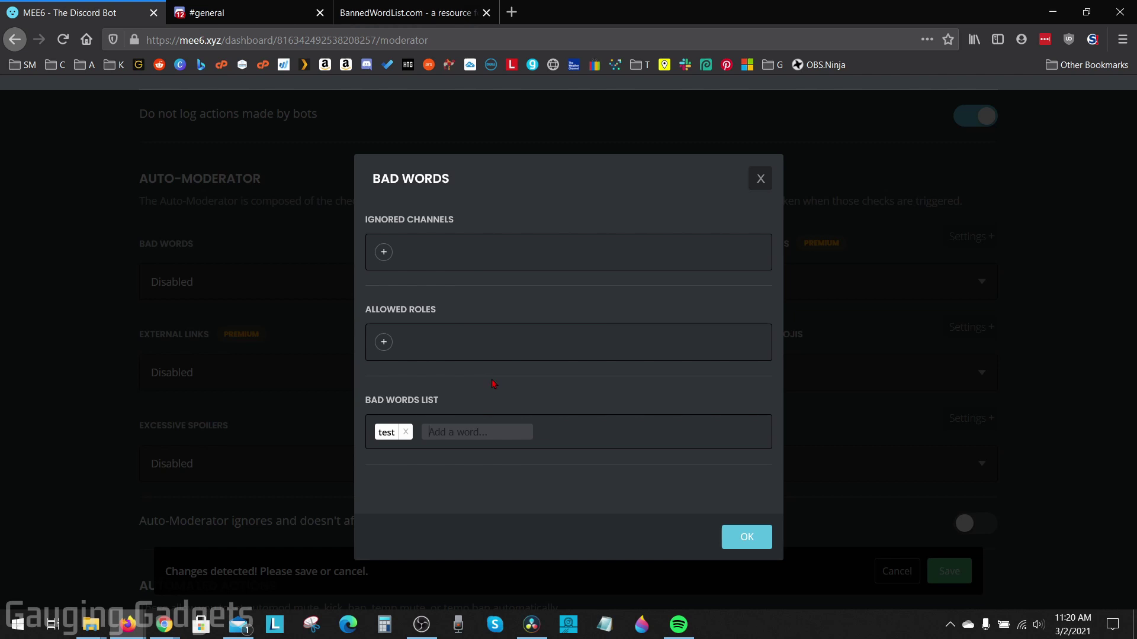
left_click(362, 18)
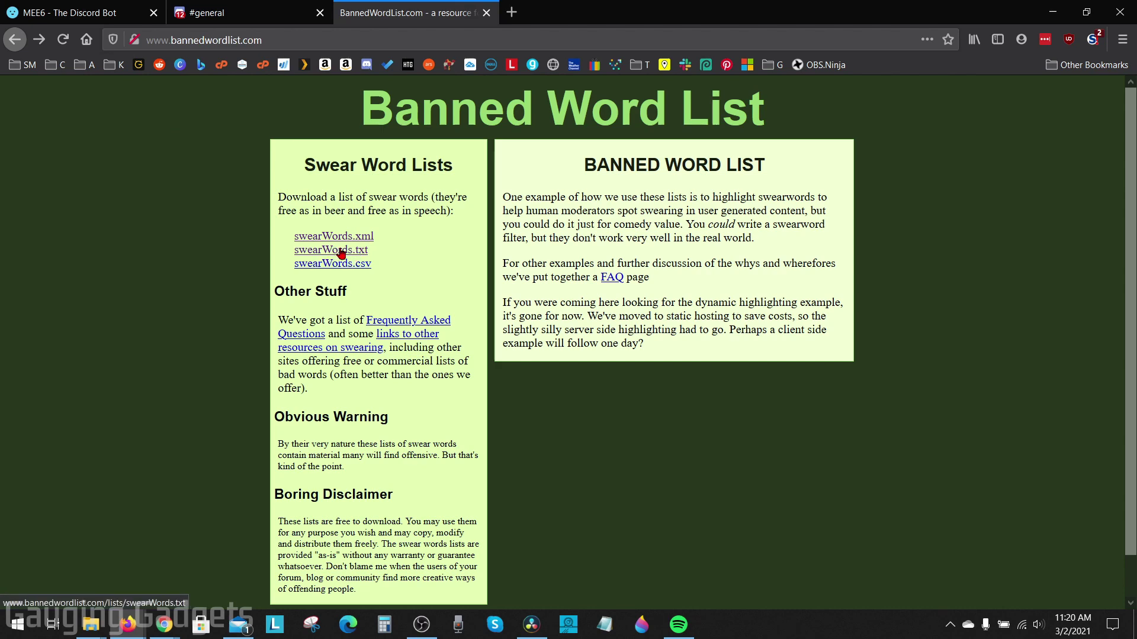
Return from BannedWordList.com to the MEE6 Bad Words settings.
left_click(116, 21)
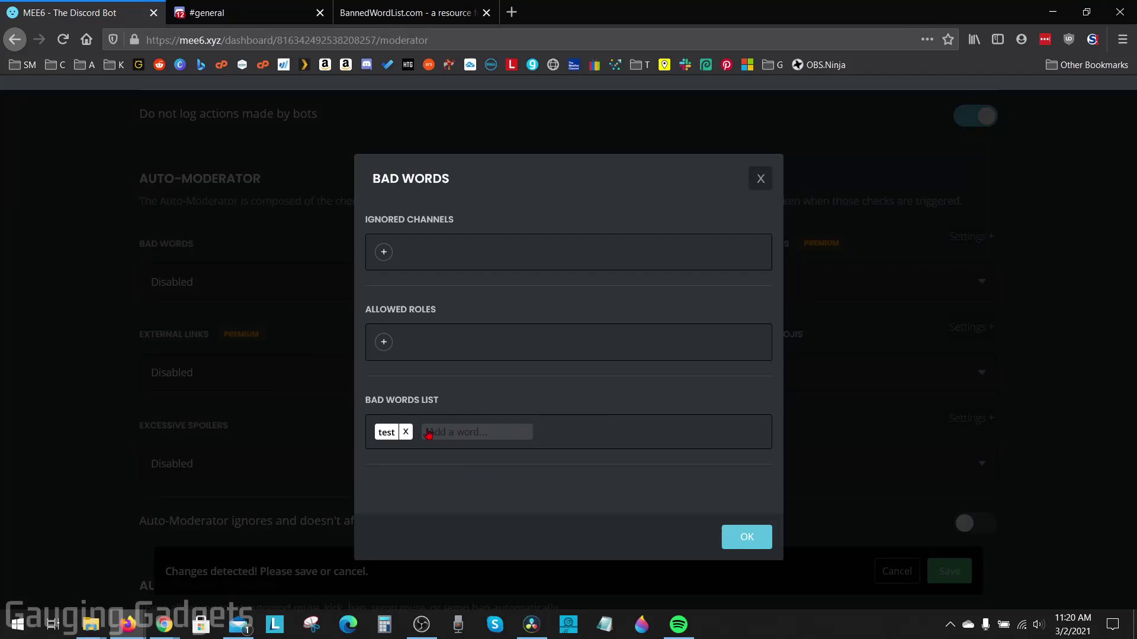
Set the Bad Words check to Delete Message and save the change.
left_click(749, 540)
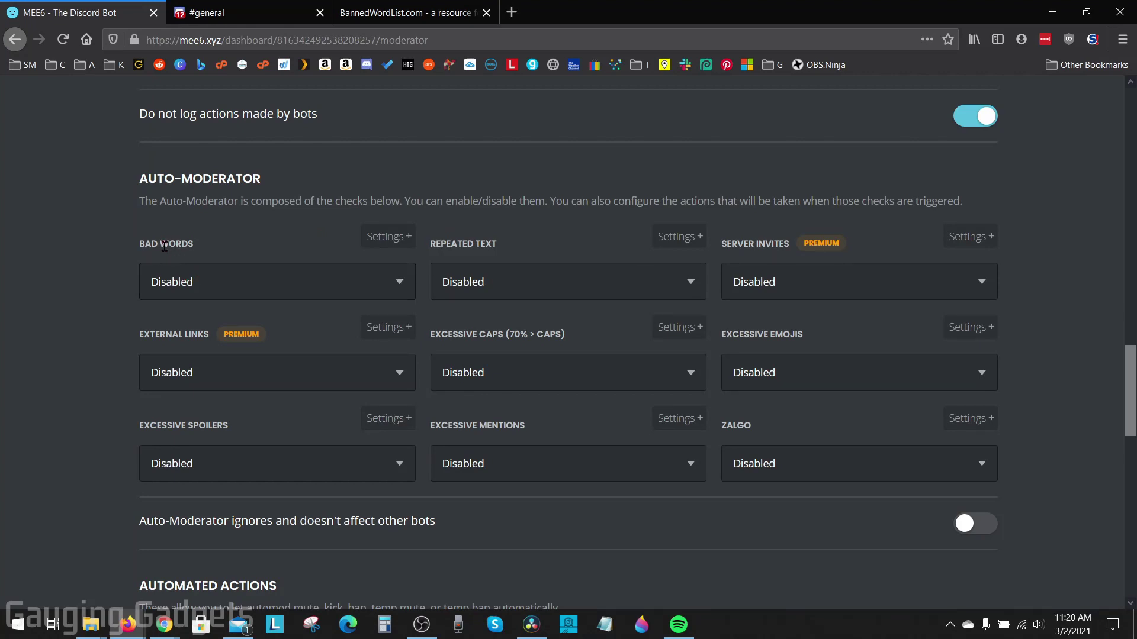
left_click(202, 285)
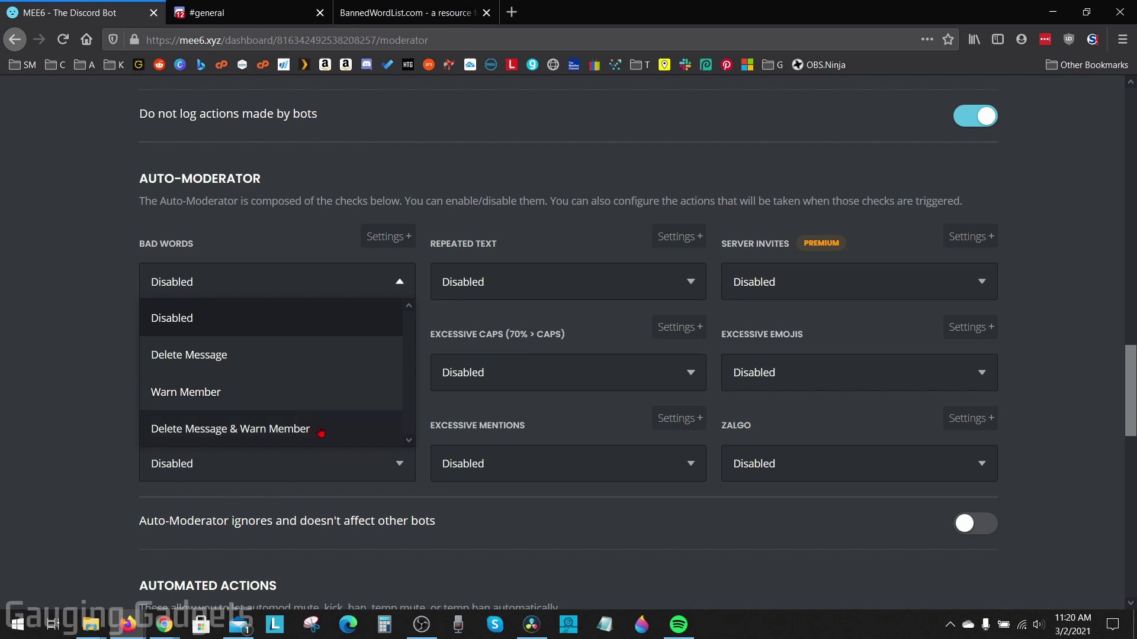
left_click(248, 353)
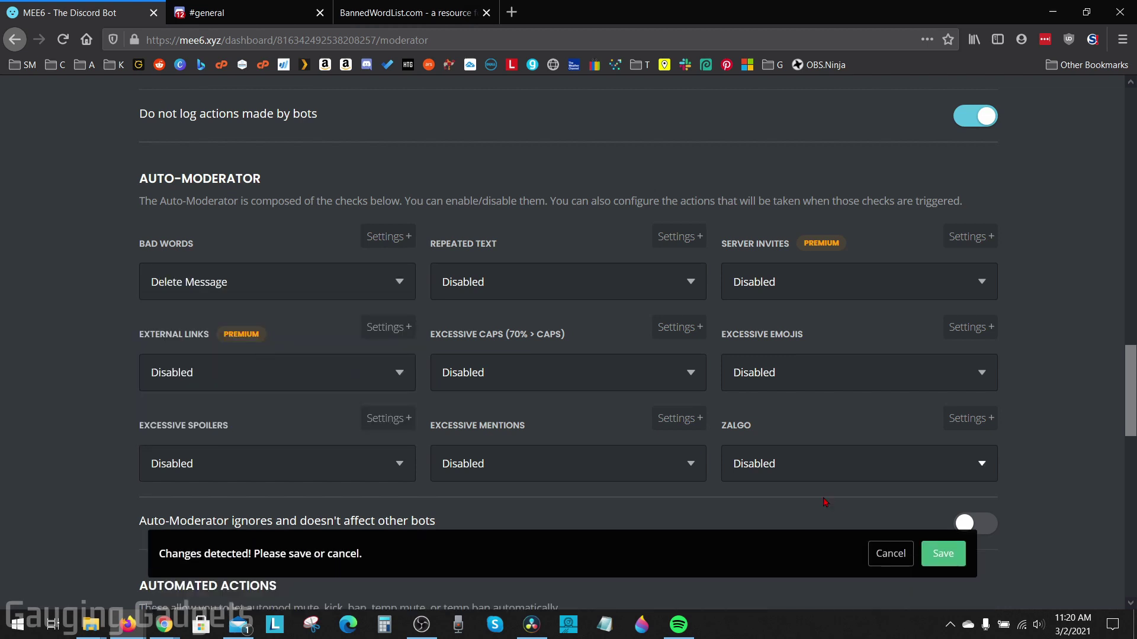
left_click(941, 572)
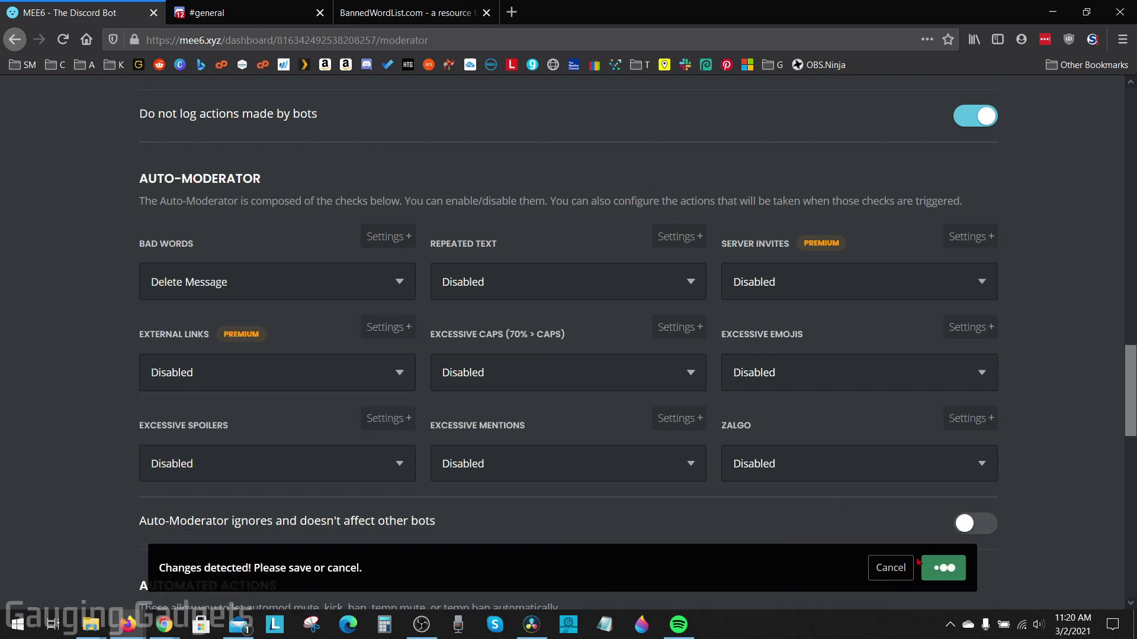
After checking the Discord #general test, set Bad Words to Delete Message & Warn Member and save.
key("ctrl+Tab")
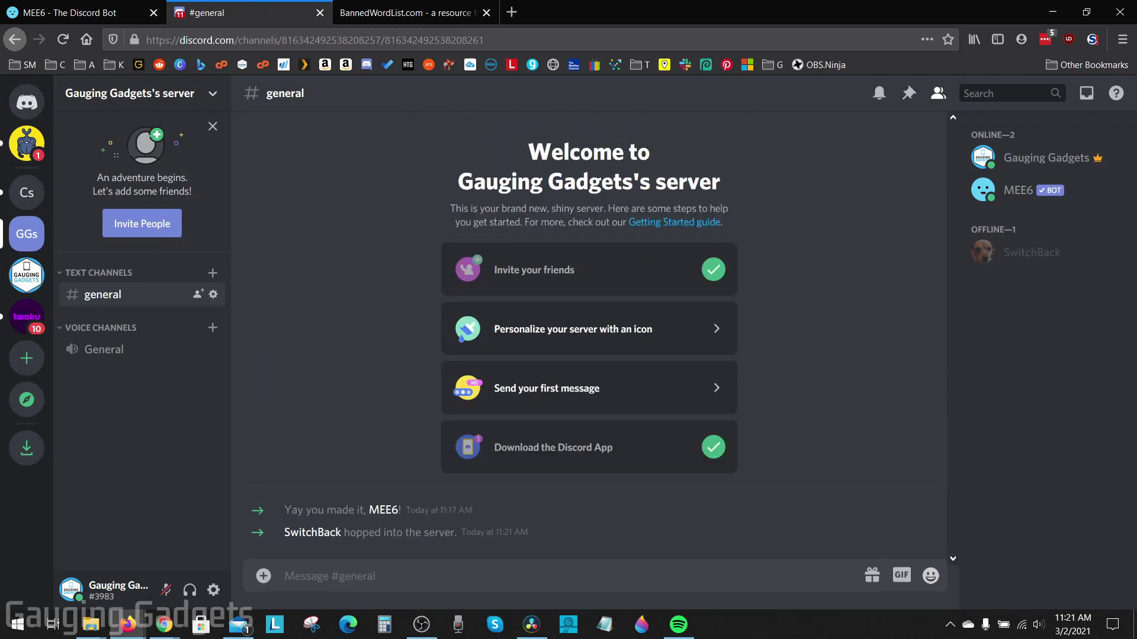
key("ctrl+shift+Tab")
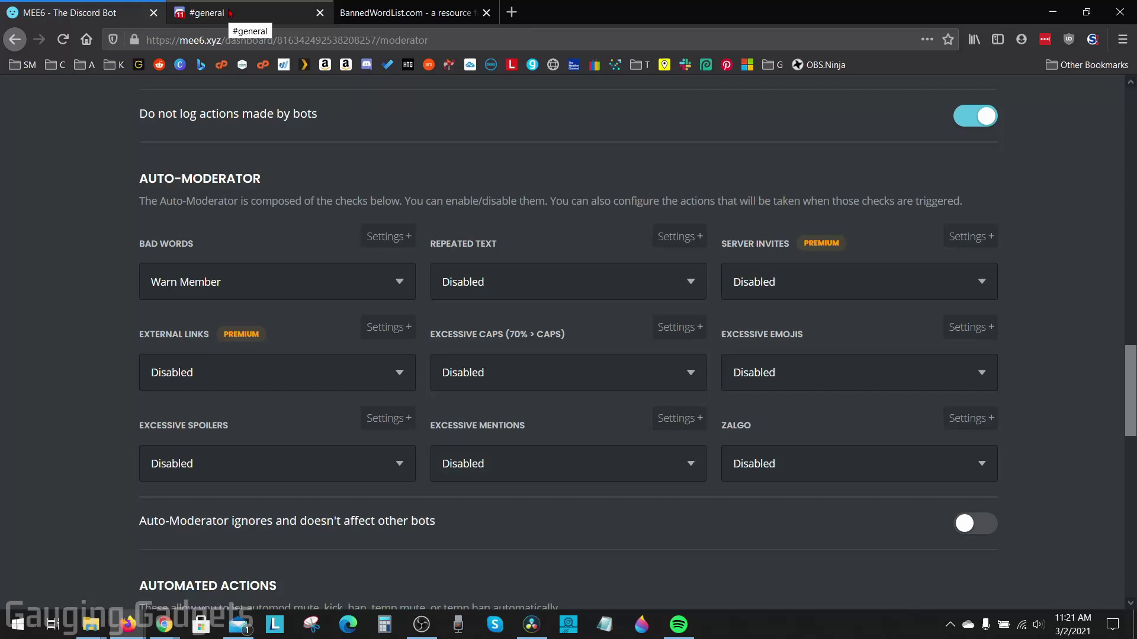
left_click(268, 7)
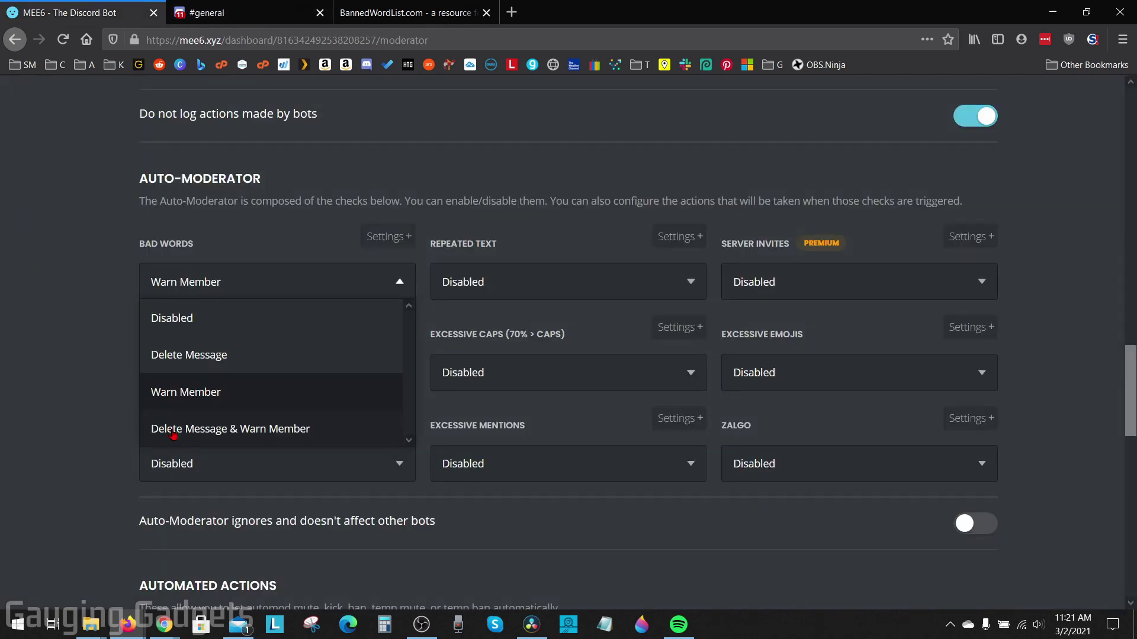
left_click(172, 431)
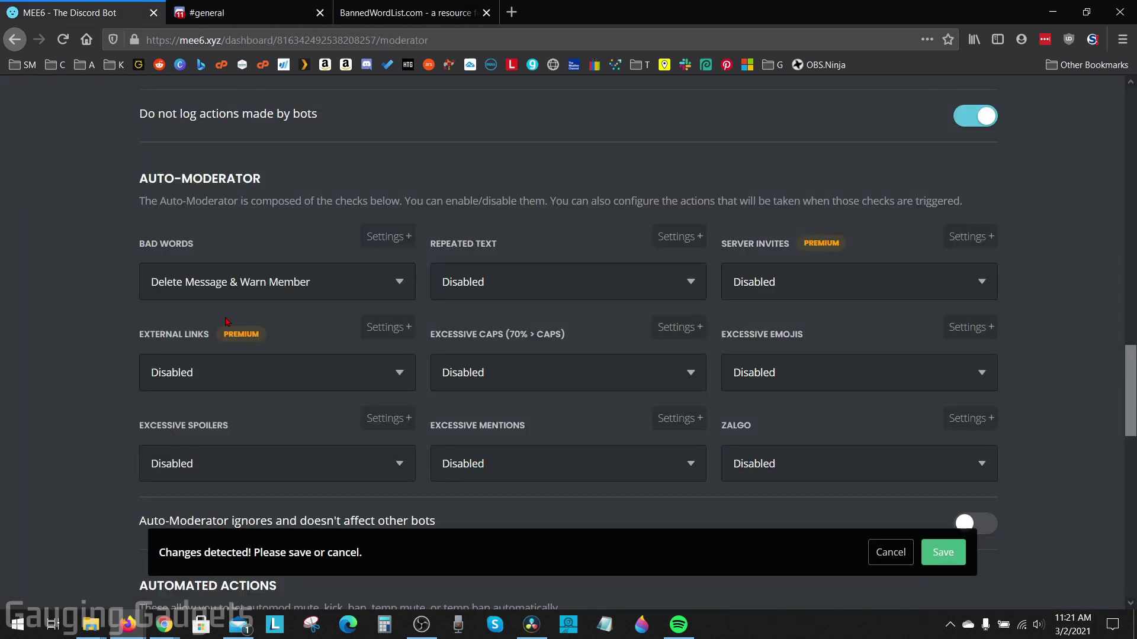
left_click(944, 571)
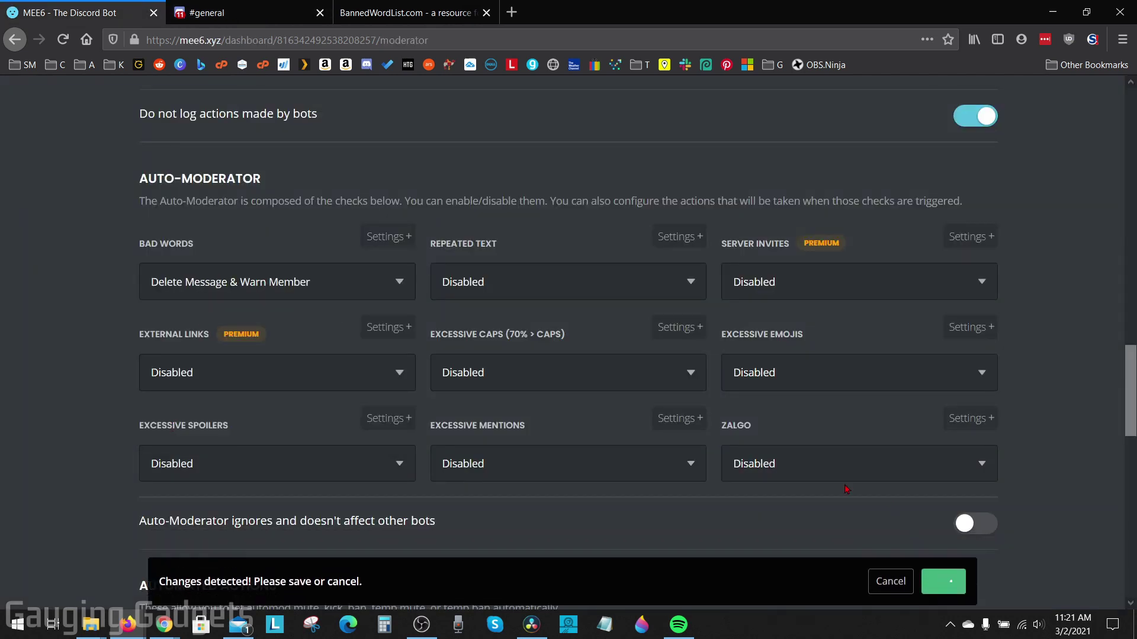